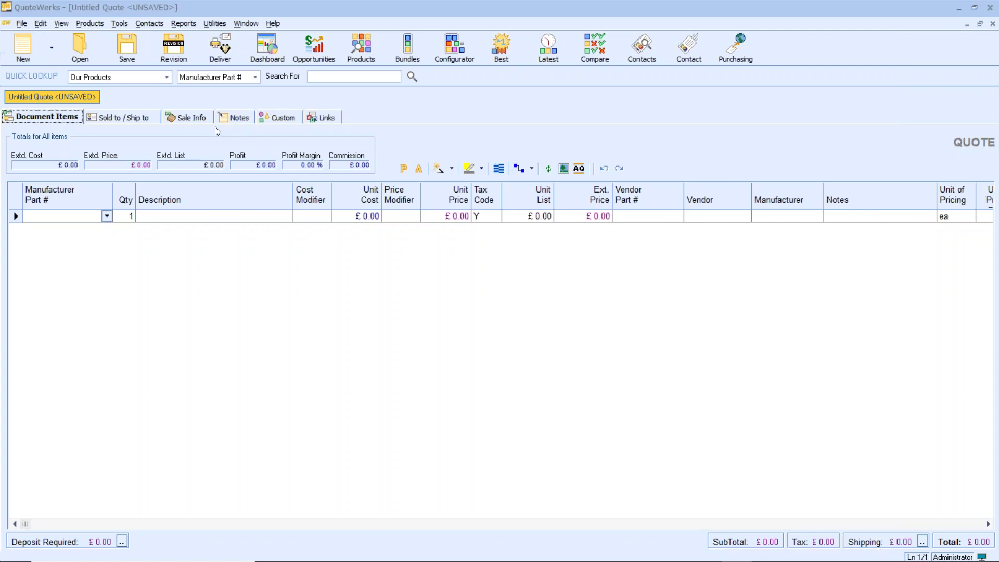
Step: Show the new quote's Custom tab with its custom text, date, number and memo fields
left_click(276, 117)
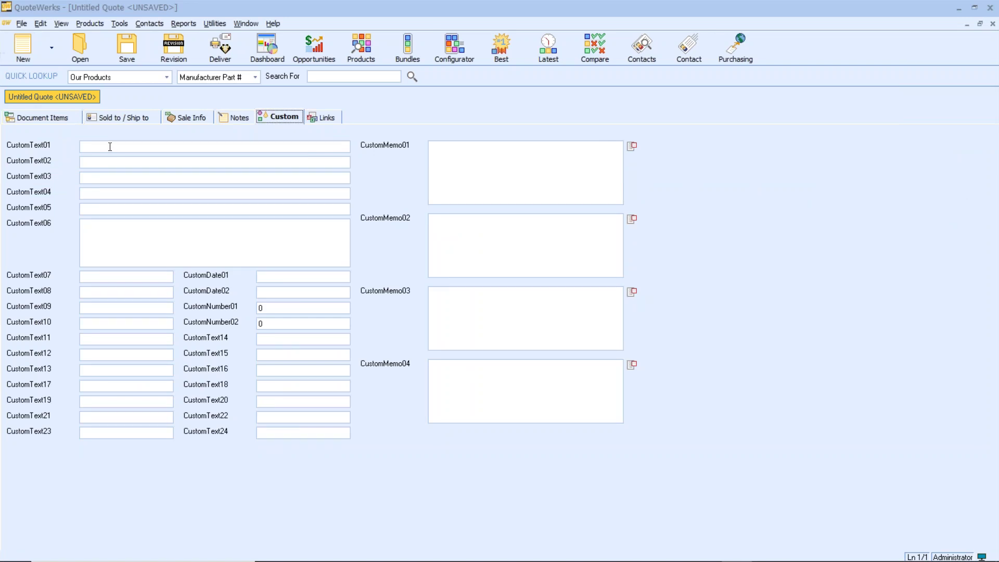
left_click(572, 335)
Step: Relabel the quote's CustomDate01 field as 'Install Date'
double_click(215, 278)
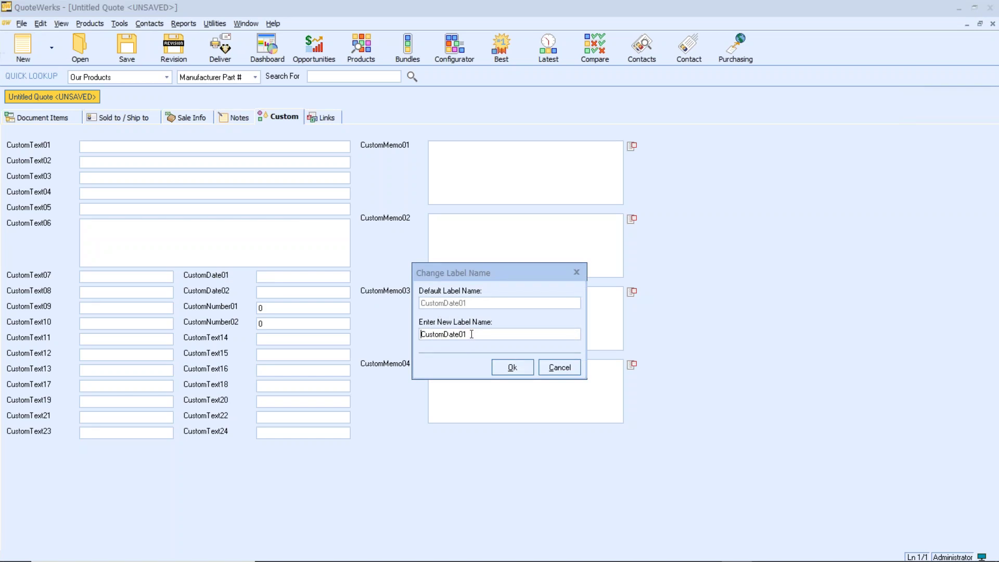
left_click_drag(471, 334, 420, 334)
type("Install Date")
left_click(520, 370)
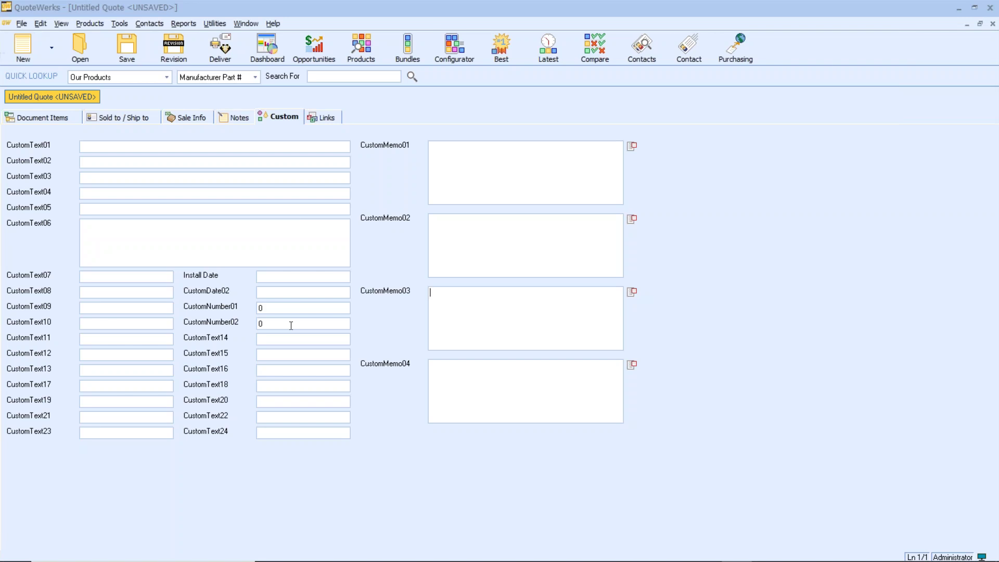
left_click(268, 275)
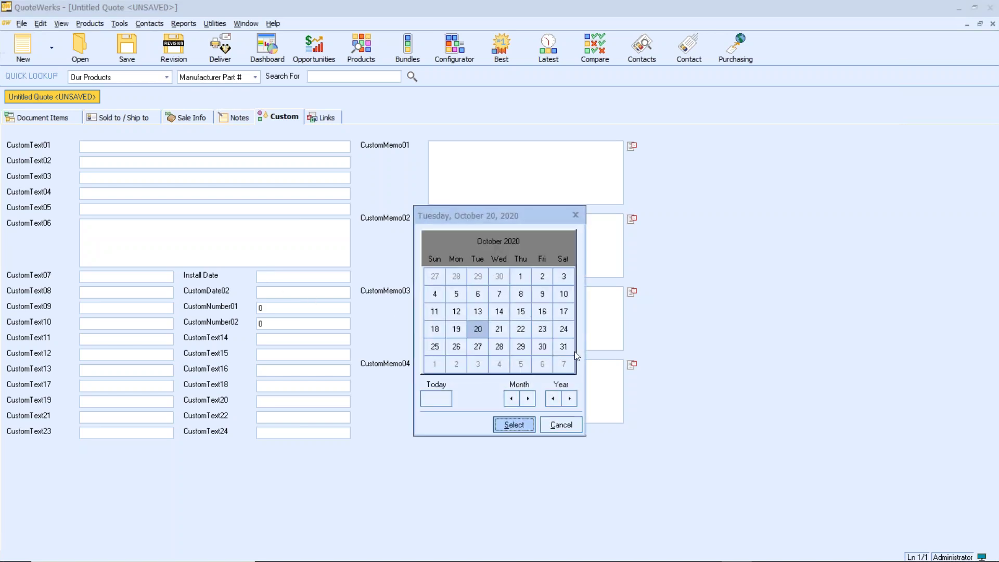
left_click(569, 424)
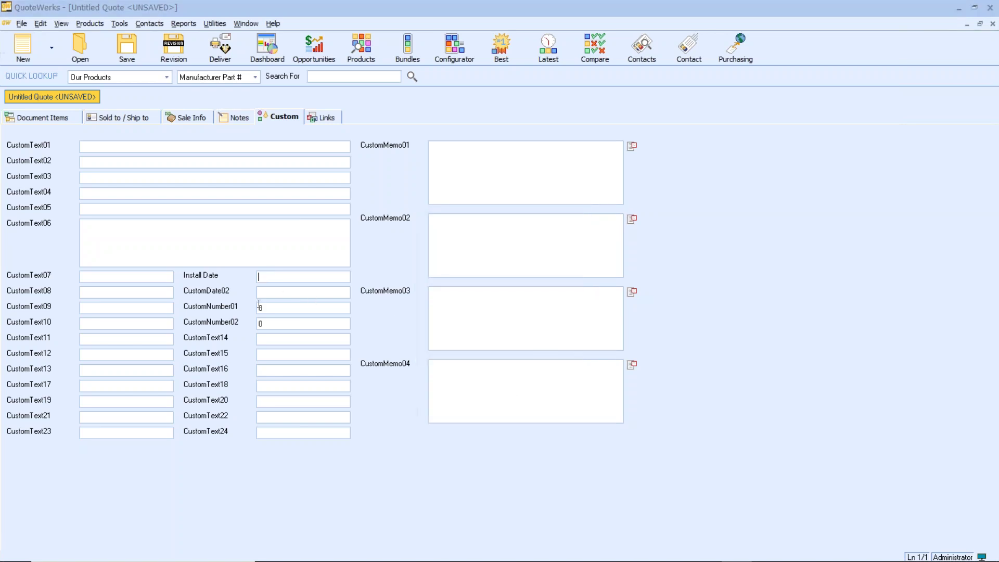
double_click(212, 277)
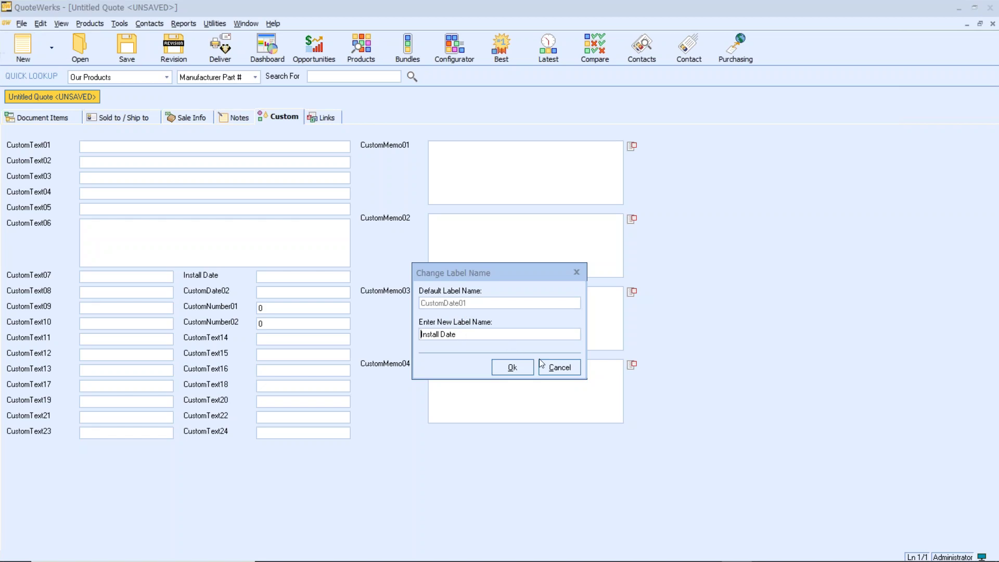
left_click(556, 366)
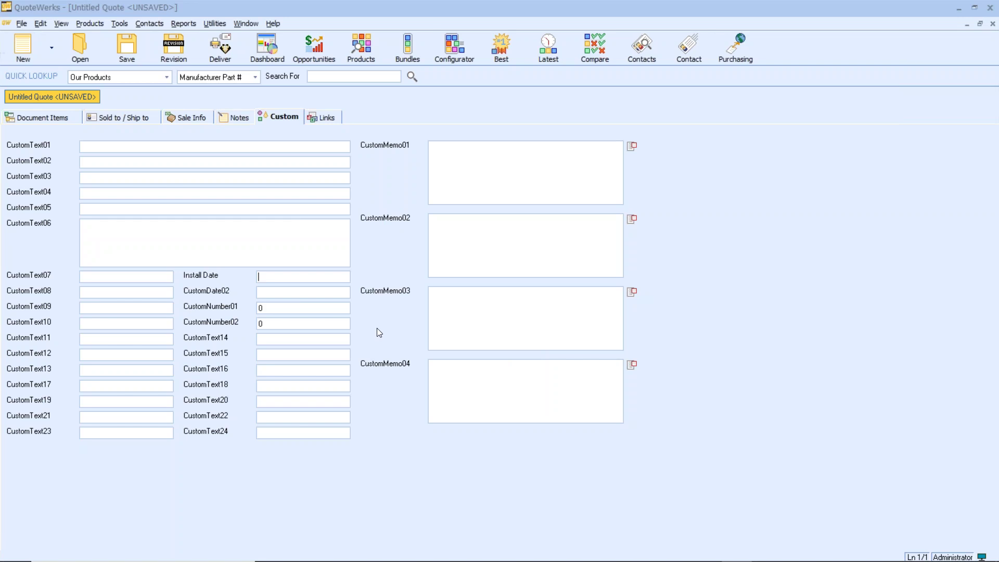
Step: Edit product SI1260 from the Products catalogue and view its Custom page
left_click(367, 54)
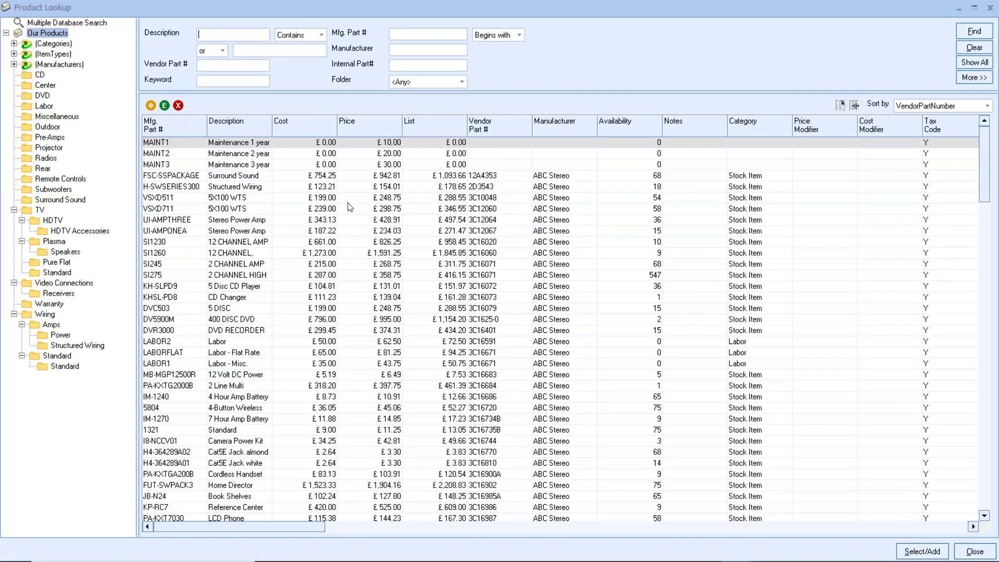
right_click(320, 253)
left_click(364, 318)
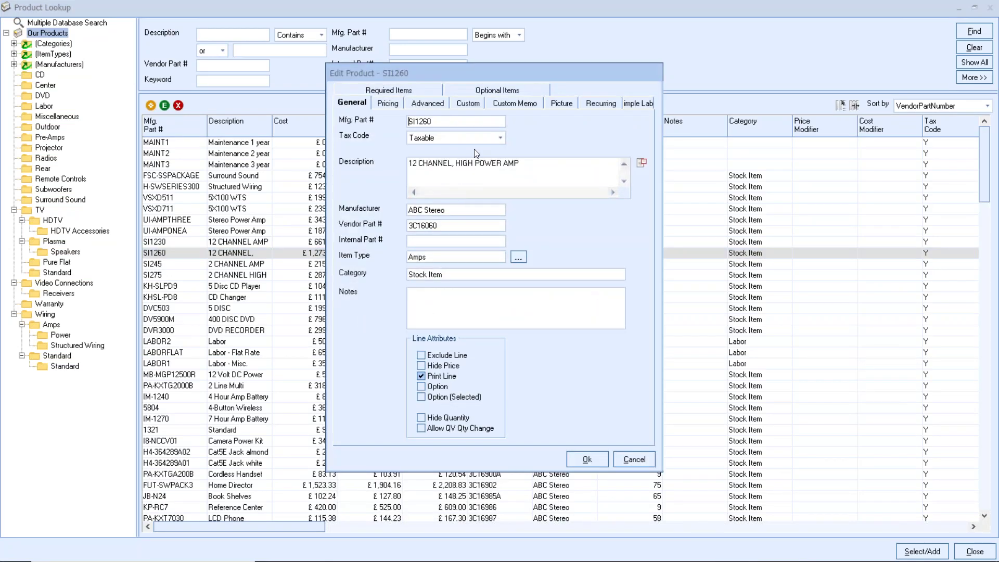
left_click(475, 103)
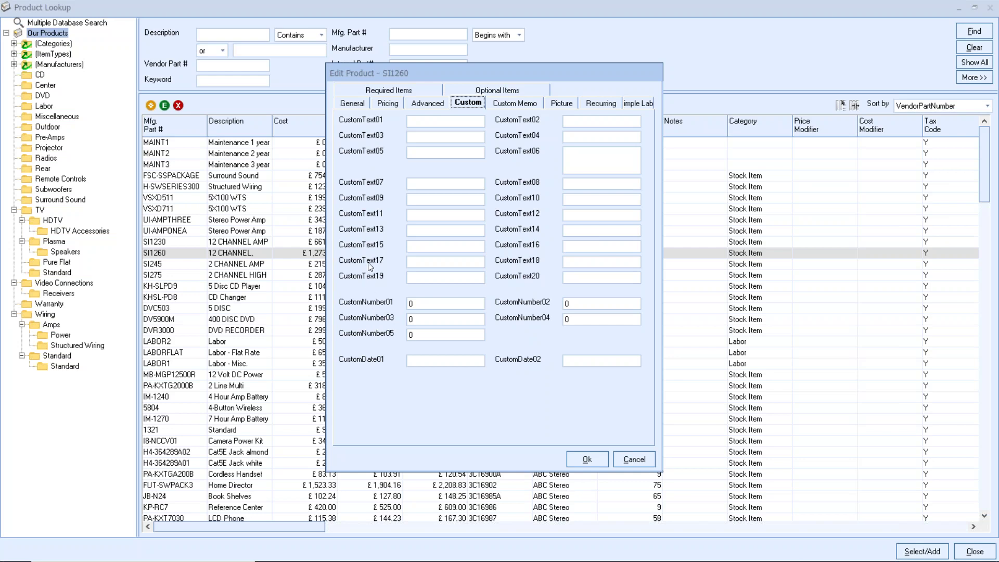
Step: Relabel the product CustomText01 field as 'Colour' and cancel out of Edit Product
double_click(370, 123)
left_click_drag(461, 280, 393, 280)
type("Colour")
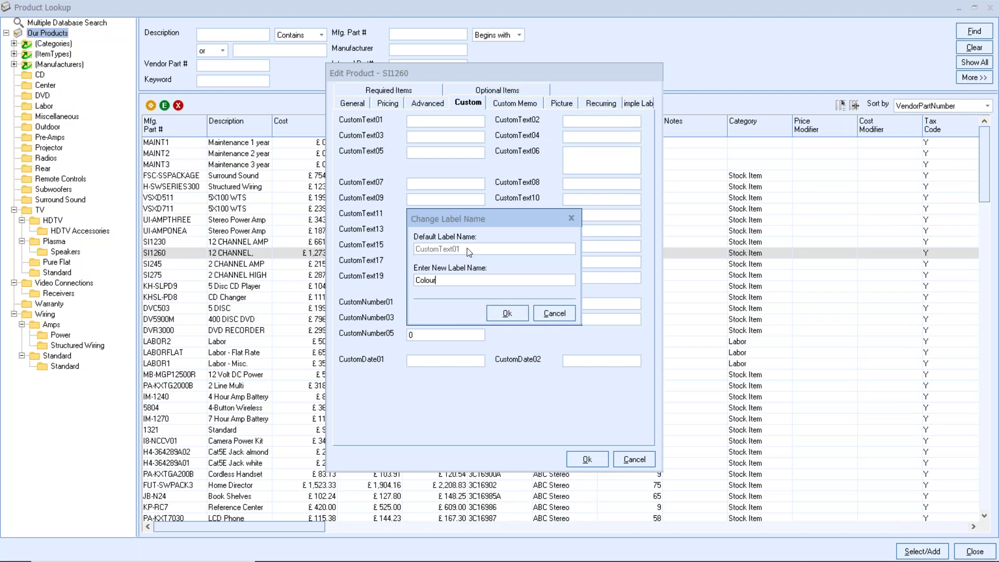
left_click(515, 316)
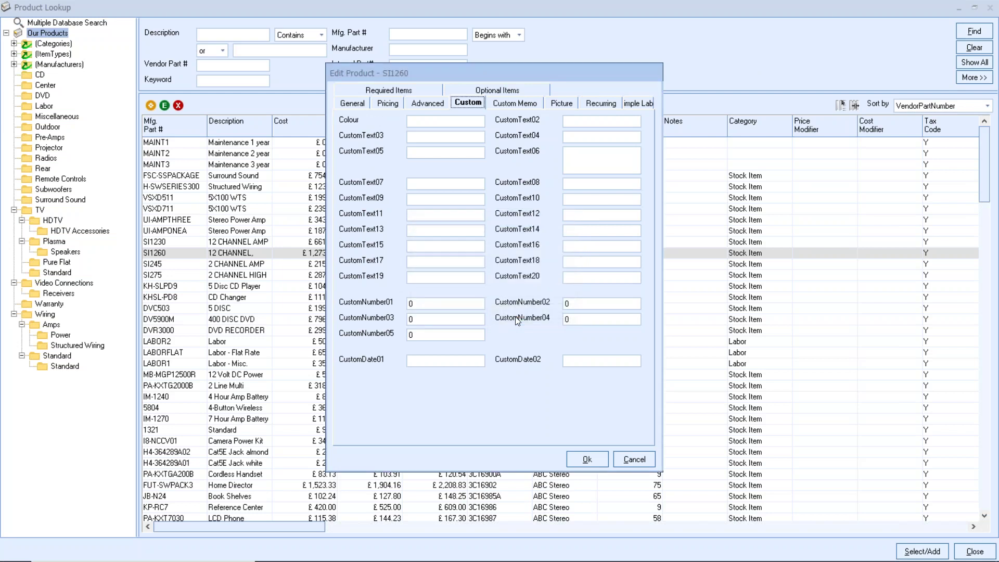
left_click(636, 459)
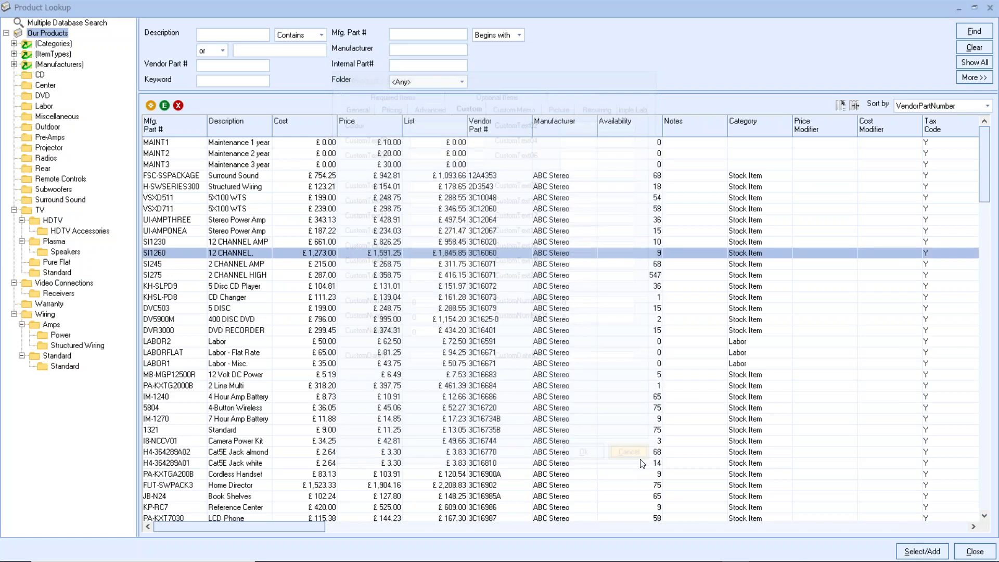
Step: Close Product Lookup and rename the quote's Sold to / Ship to tab to 'Customer'
left_click(974, 550)
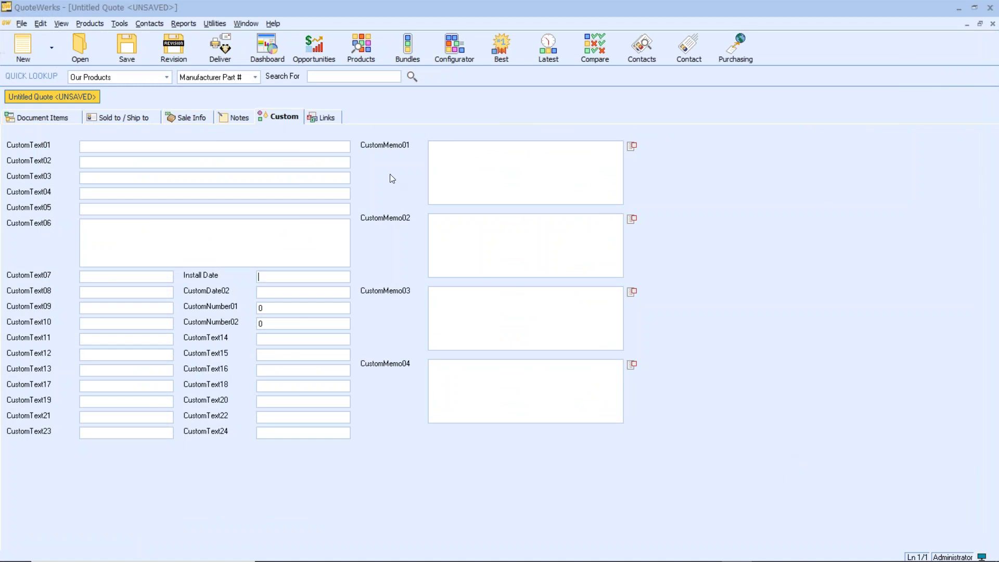
left_click(124, 117)
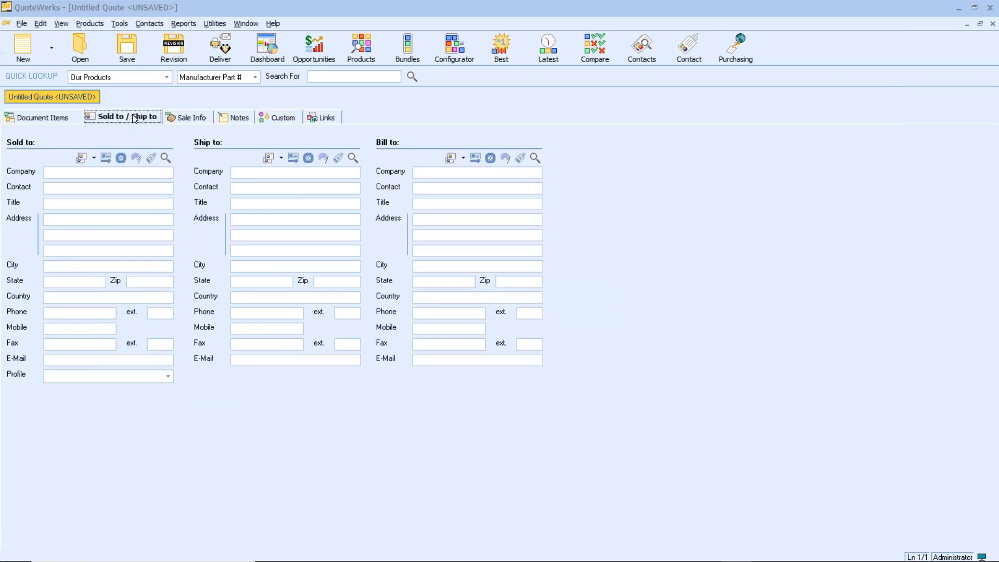
double_click(135, 118)
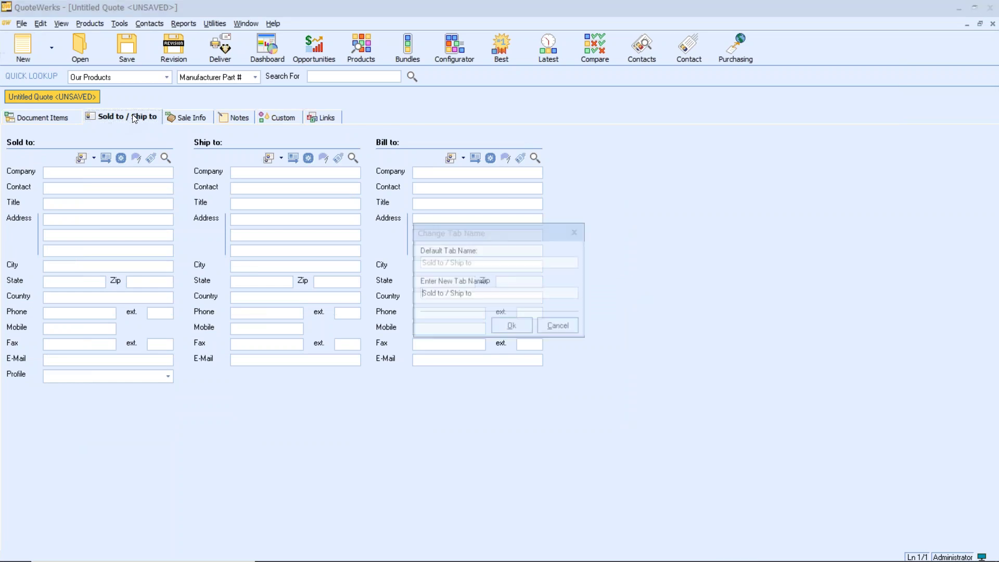
left_click_drag(487, 296, 417, 294)
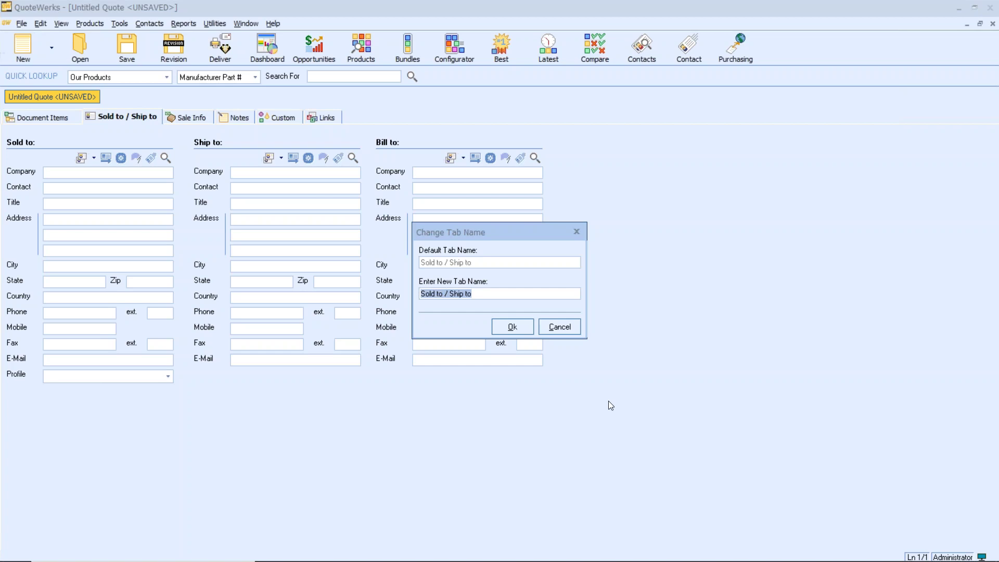
type("Customer")
left_click(511, 328)
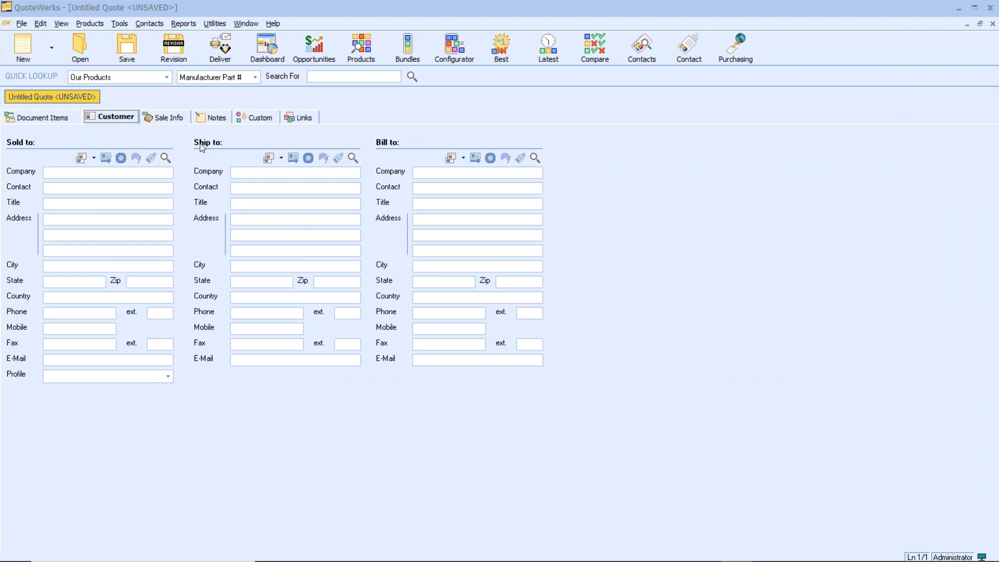
Step: Change the Bill to: heading to 'Invoice', then go back to Document Items
double_click(388, 146)
left_click_drag(441, 334, 402, 331)
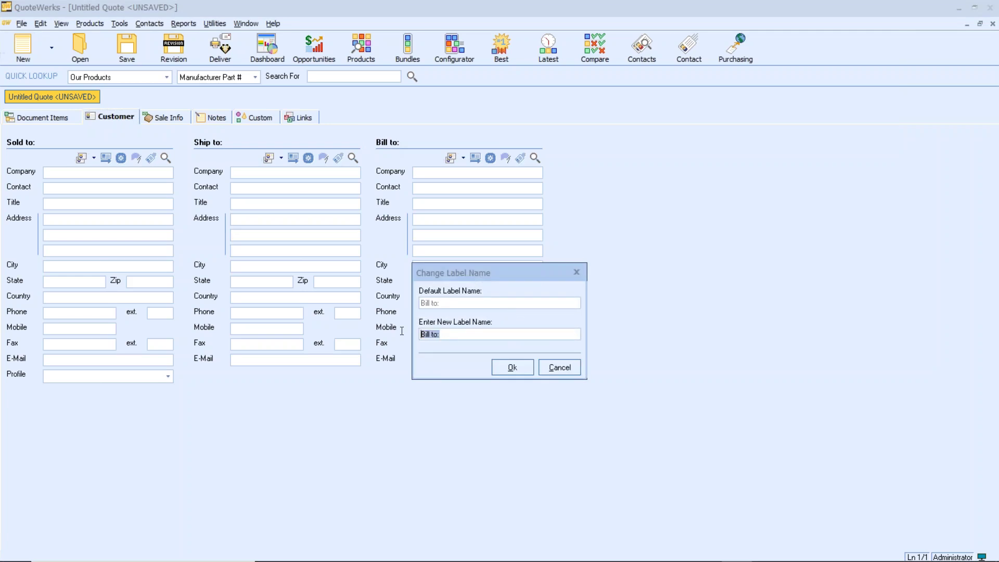
type("Invoice")
left_click(521, 366)
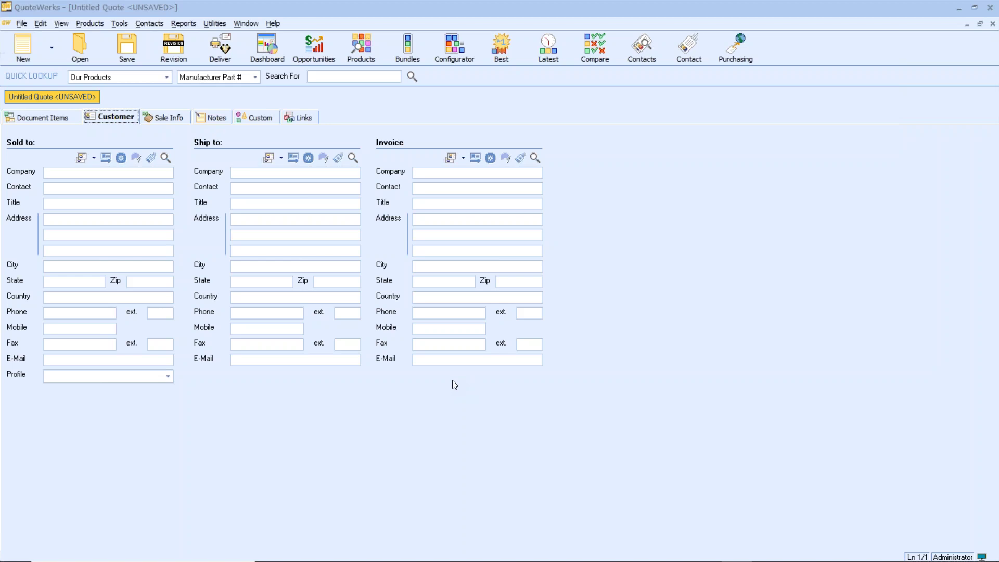
left_click(71, 117)
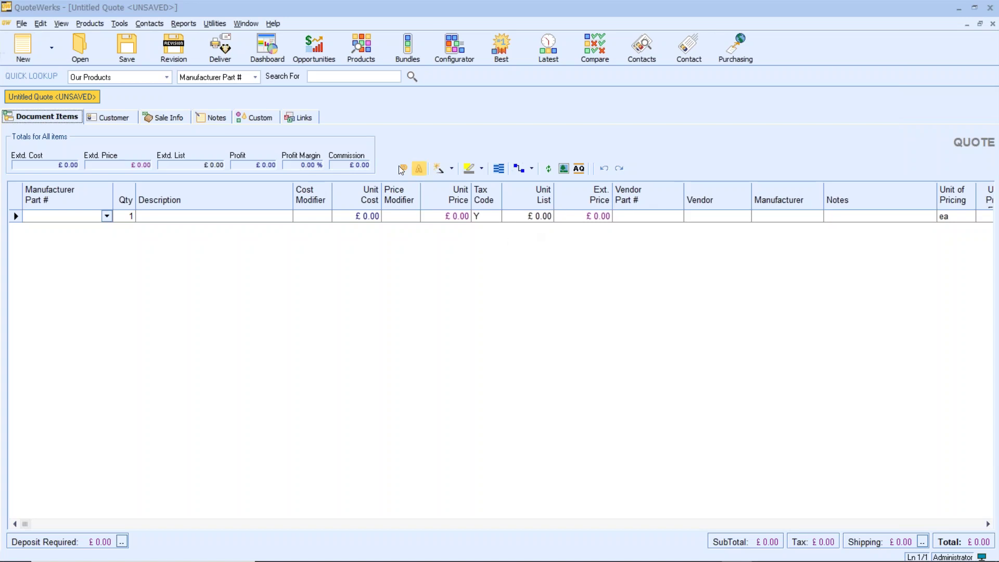
left_click(61, 24)
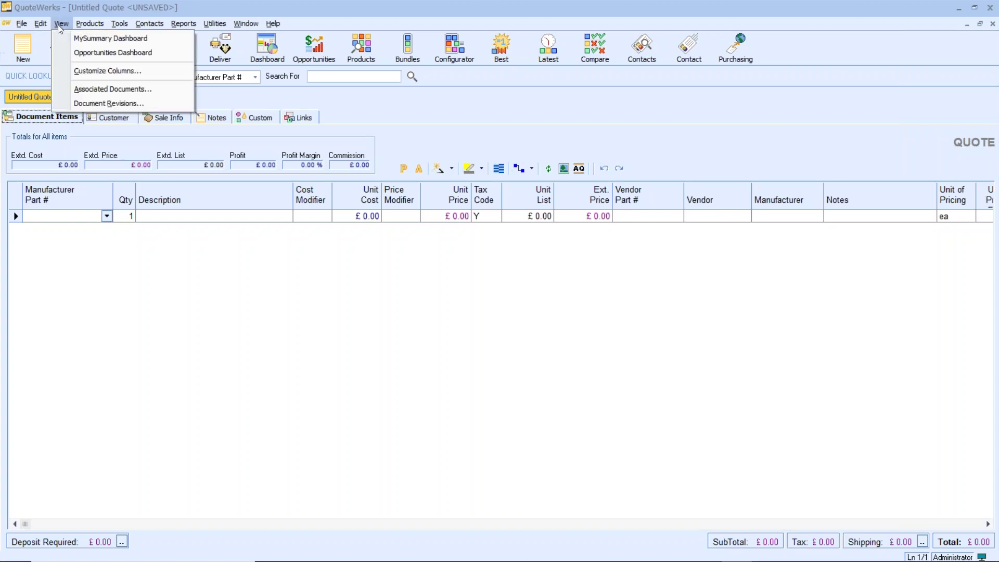
left_click(119, 70)
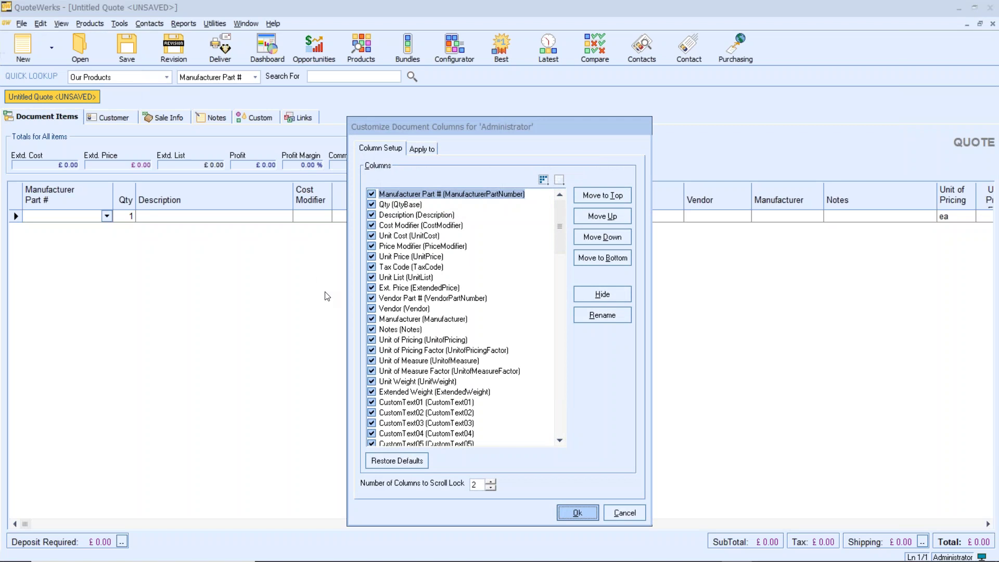
left_click(417, 340)
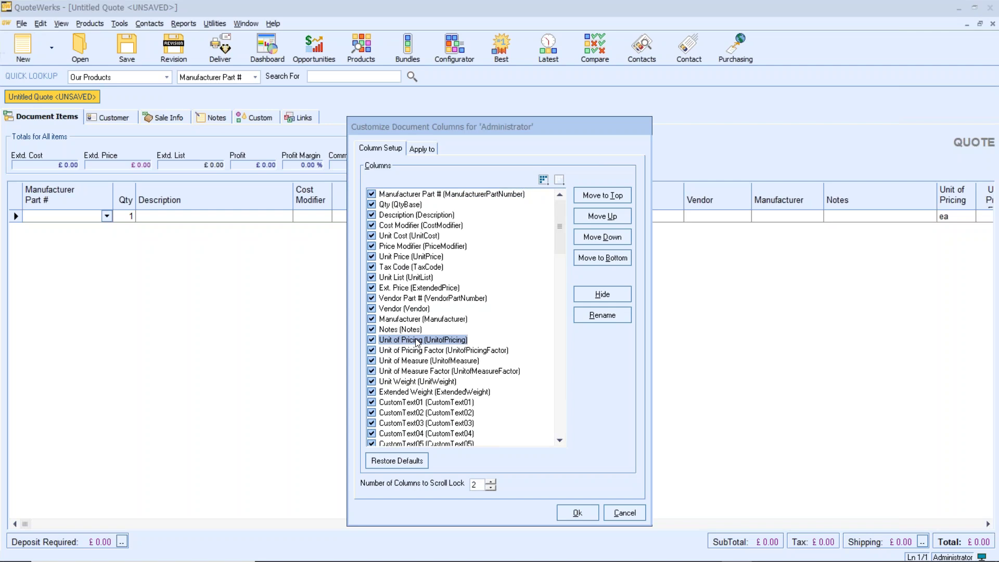
double_click(417, 341)
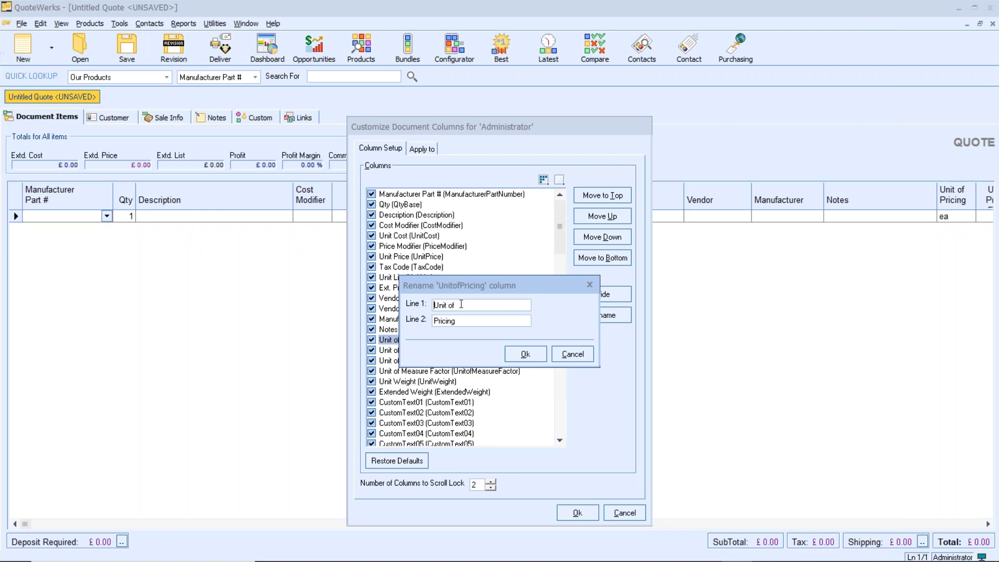
left_click(572, 354)
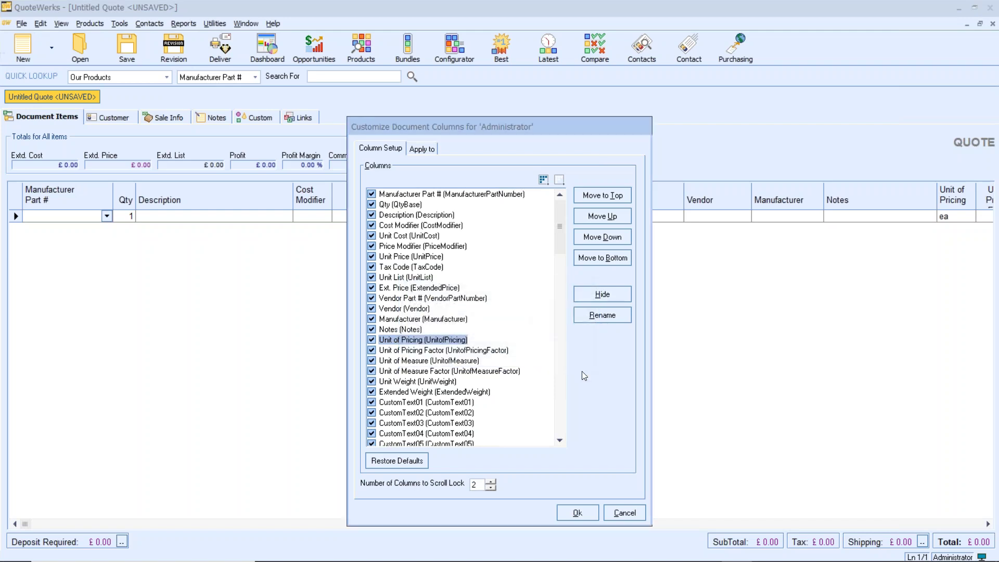
left_click(638, 517)
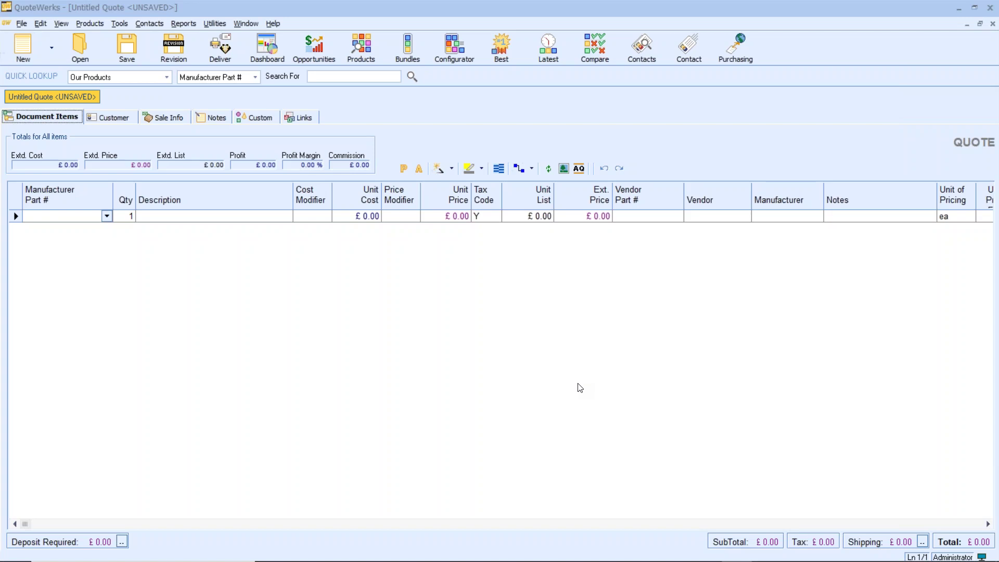
left_click(244, 118)
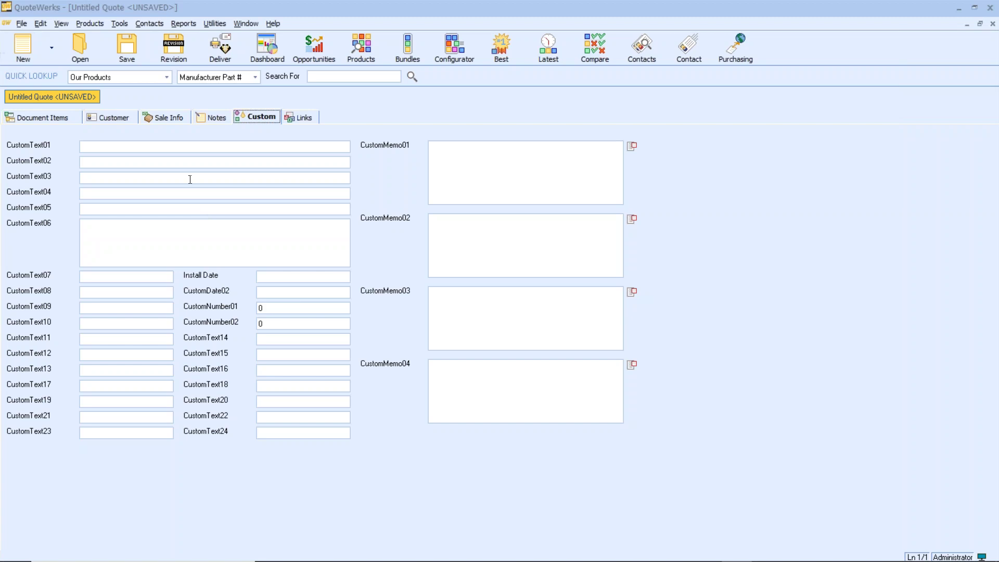
left_click(60, 118)
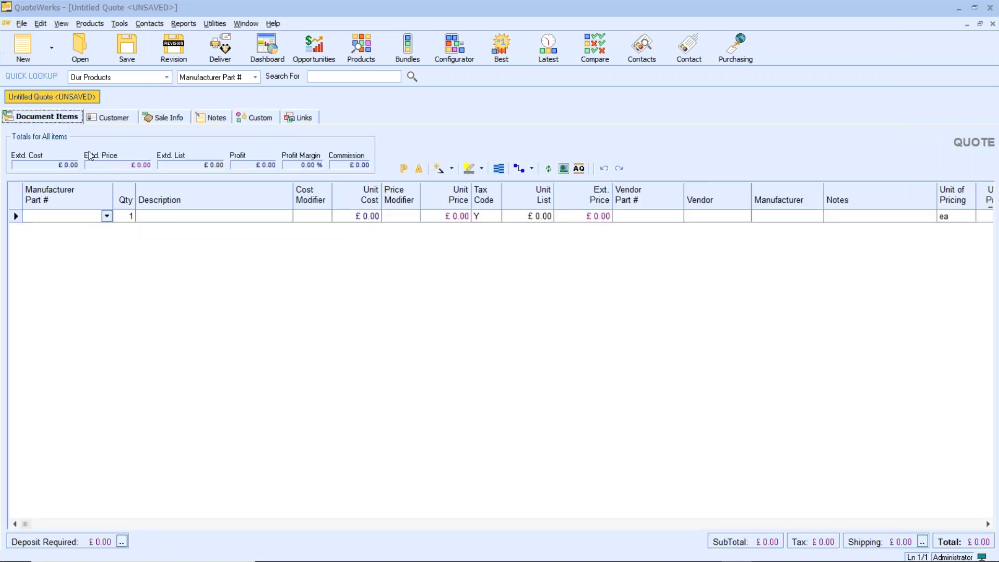